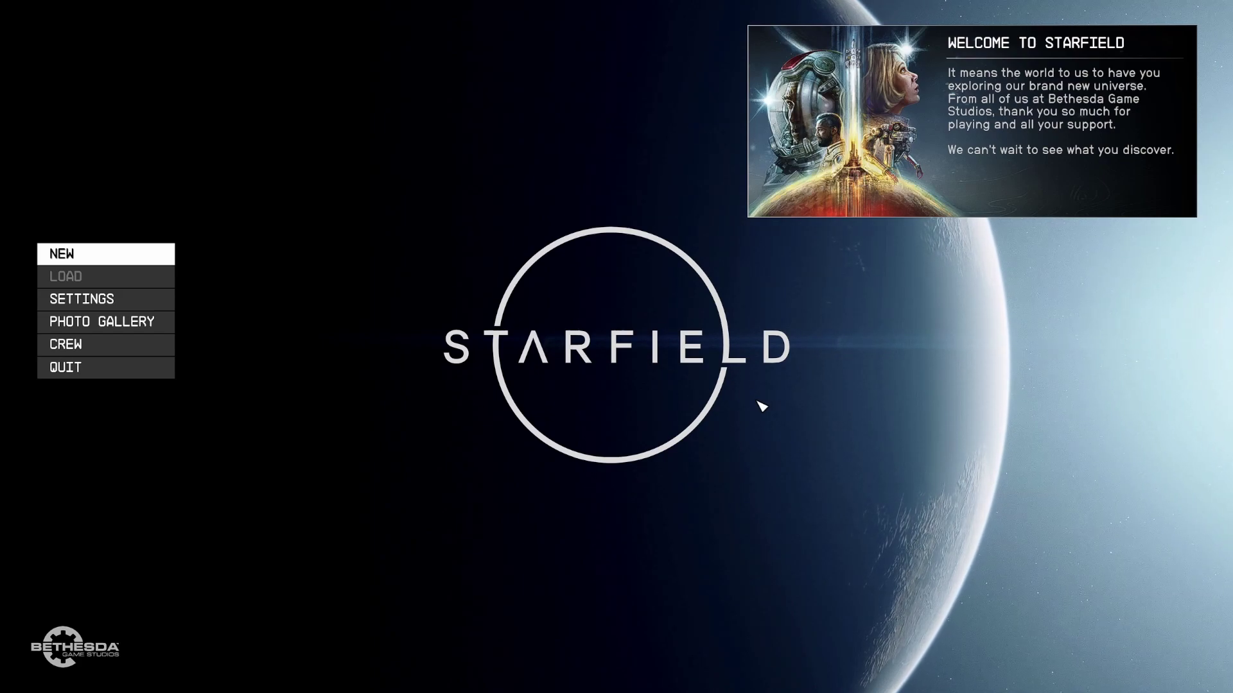
Copy the [General] and bAlwaysActive=1 lines from the Reddit Alt-Tab fix post
key("alt+Tab")
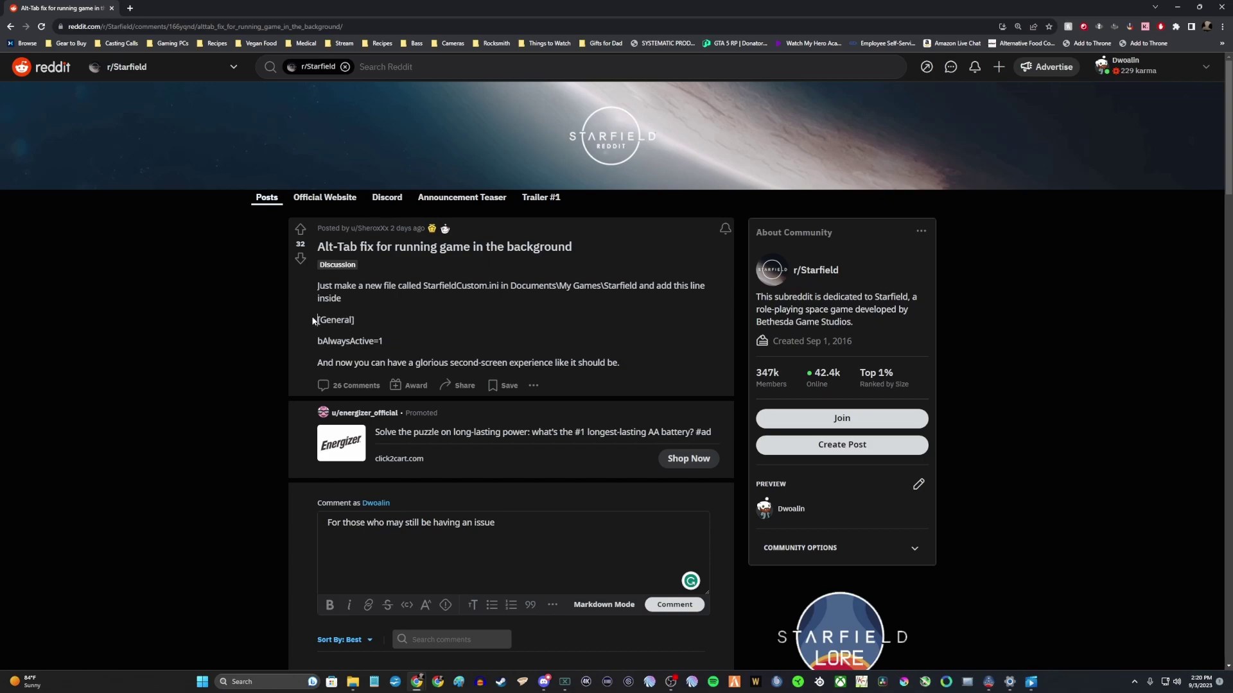
left_click_drag(316, 320, 406, 347)
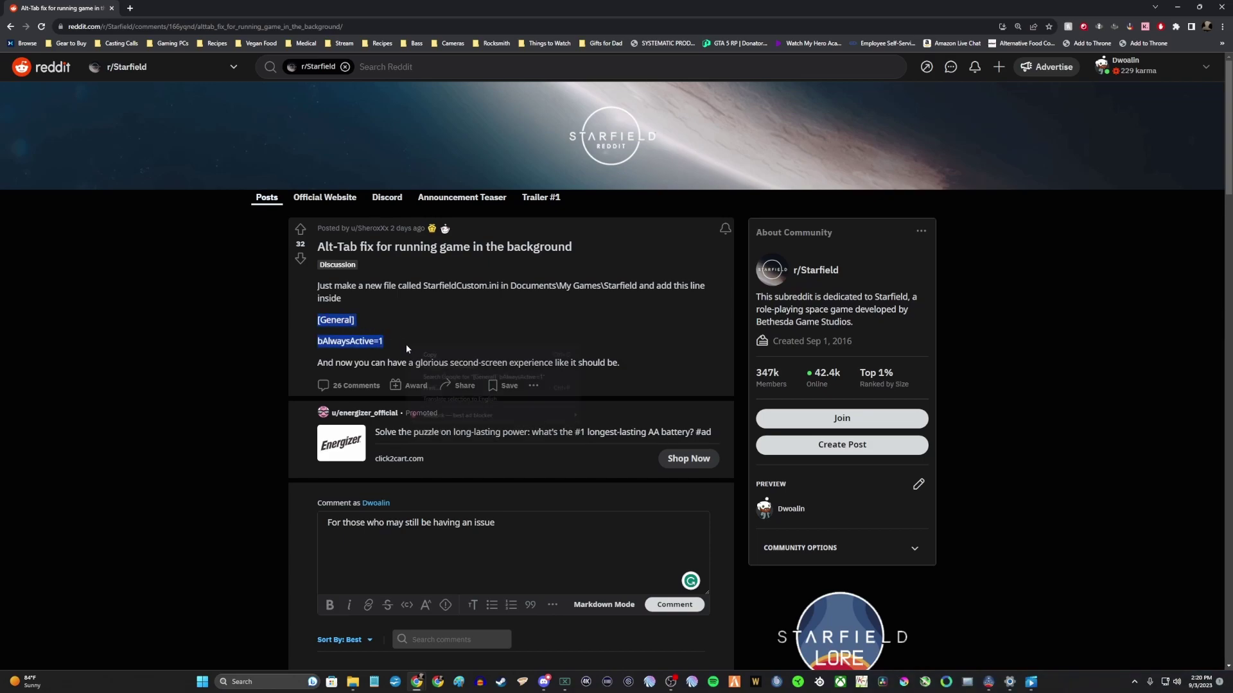
right_click(406, 344)
left_click(409, 315)
key("super")
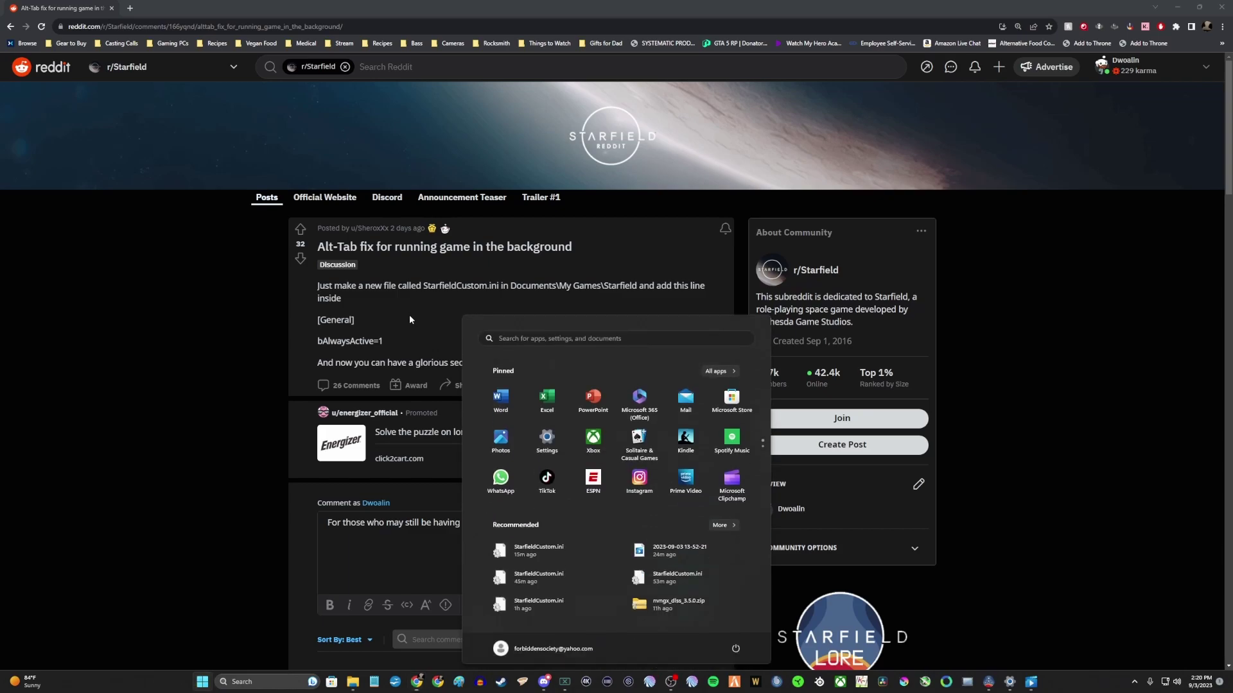
type("my games")
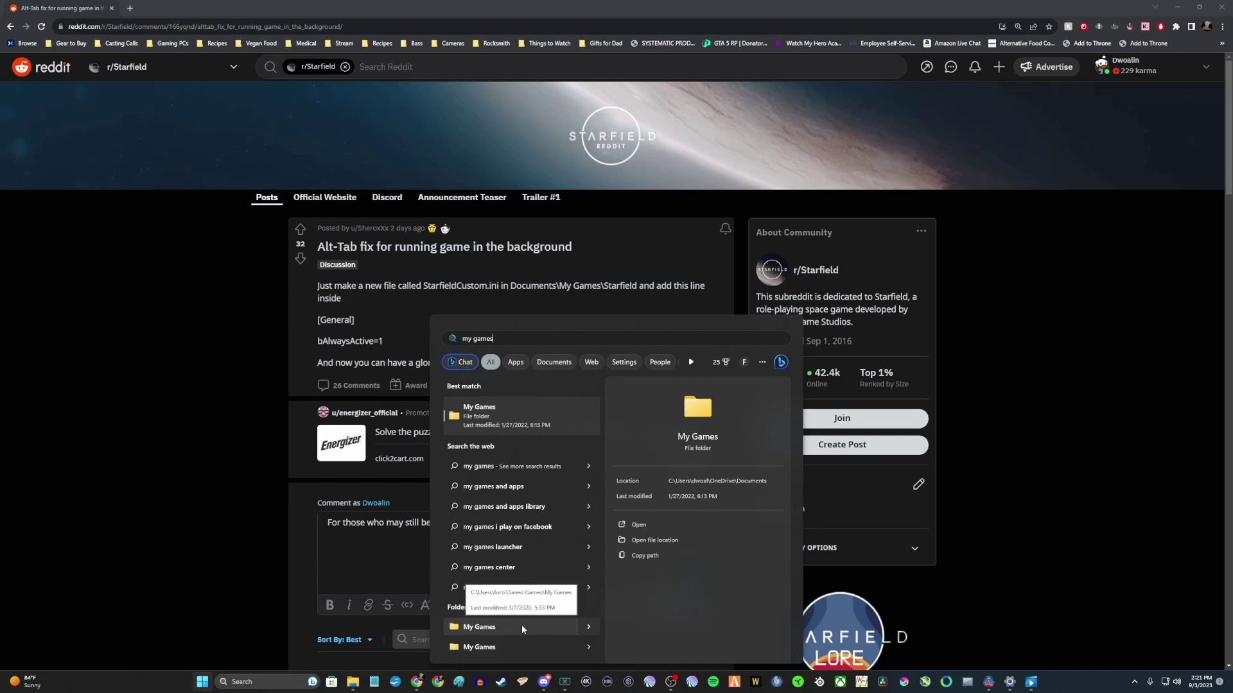
left_click(174, 377)
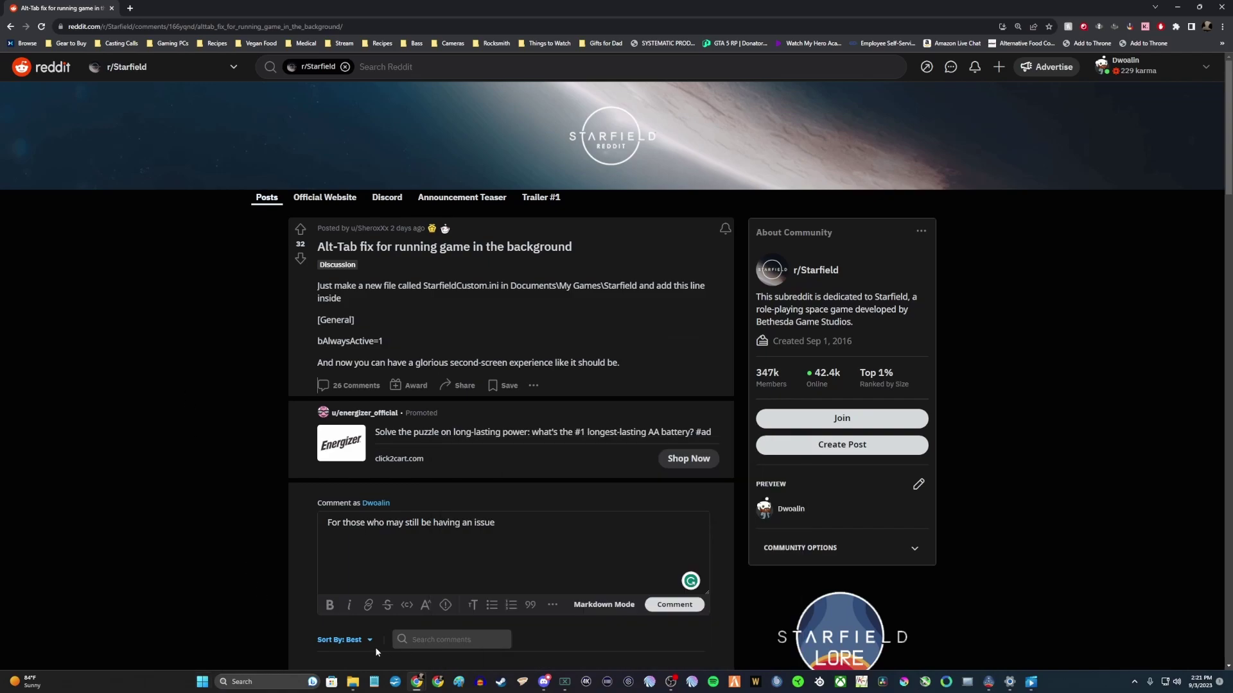
Look inside the Starfield subfolder in File Explorer, then return to My Games
key("alt+Tab")
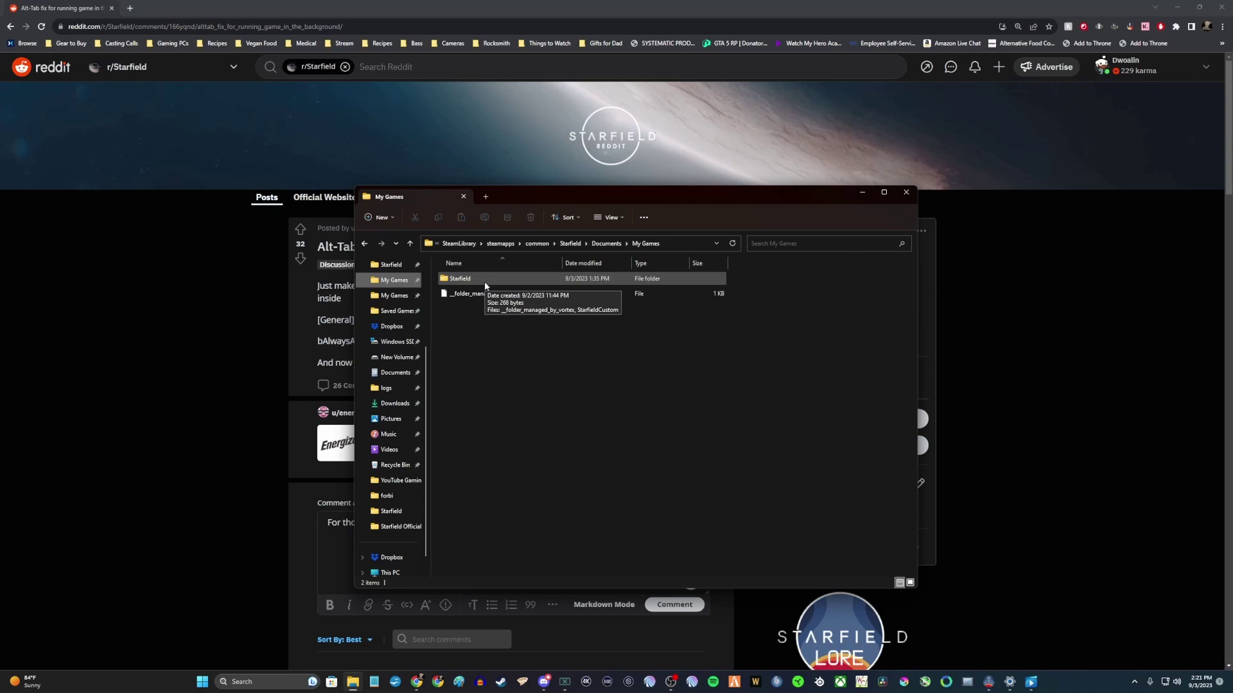
double_click(485, 284)
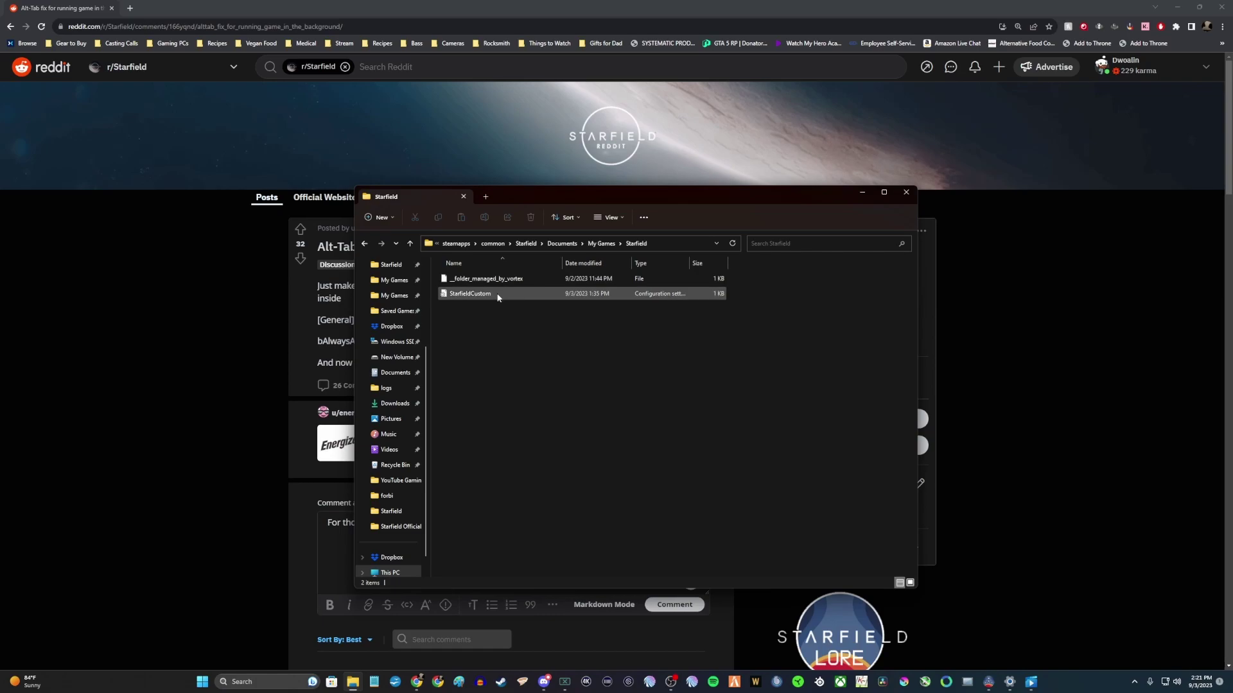
left_click(364, 243)
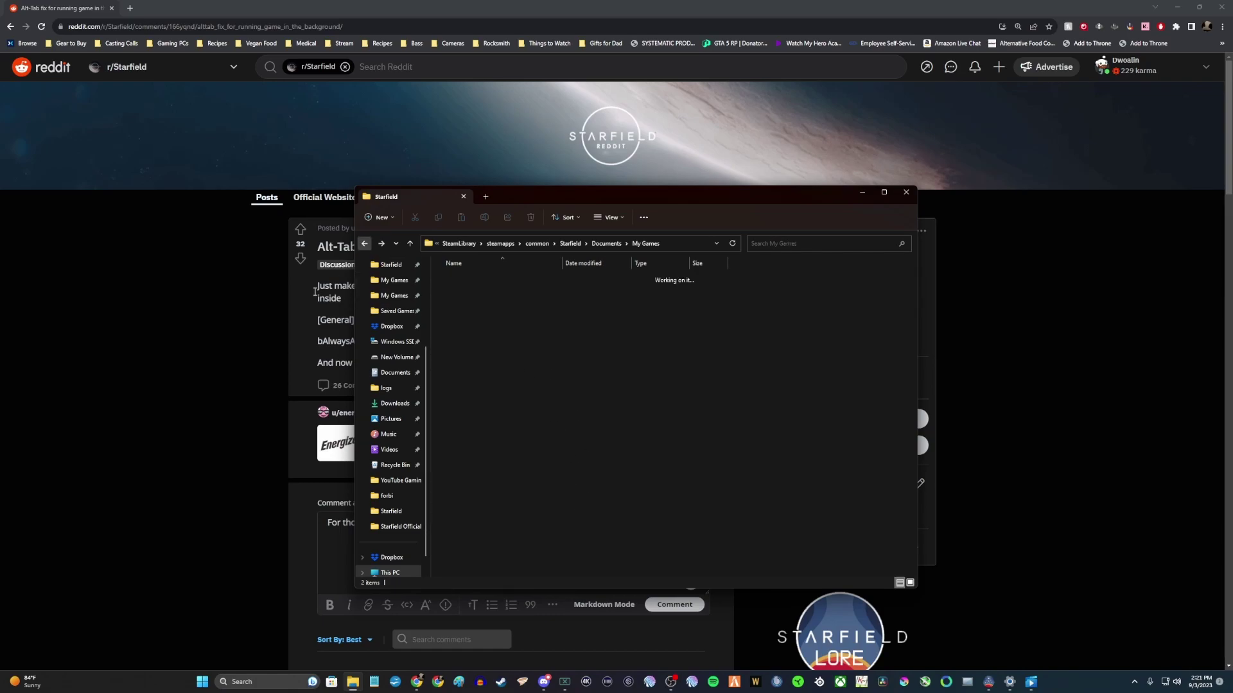
Check the Documents\My Games\Starfield path in the Reddit post and open that folder in File Explorer
left_click(232, 382)
left_click_drag(511, 286, 637, 285)
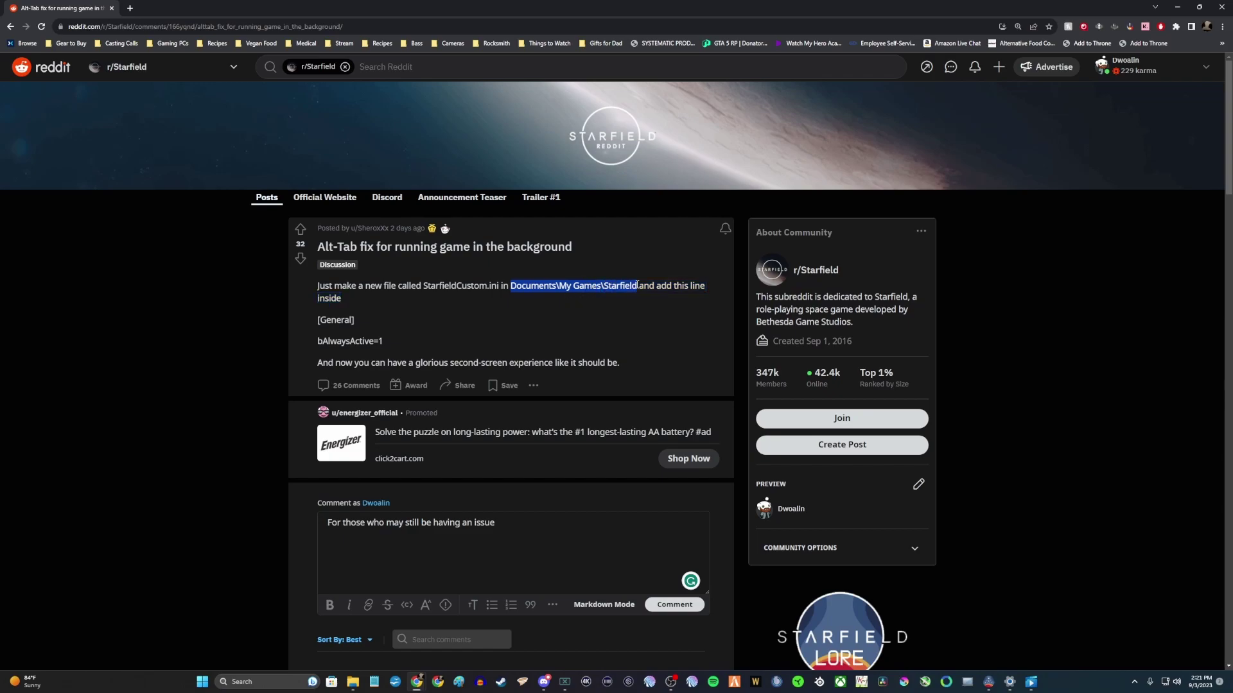
key("alt+Tab")
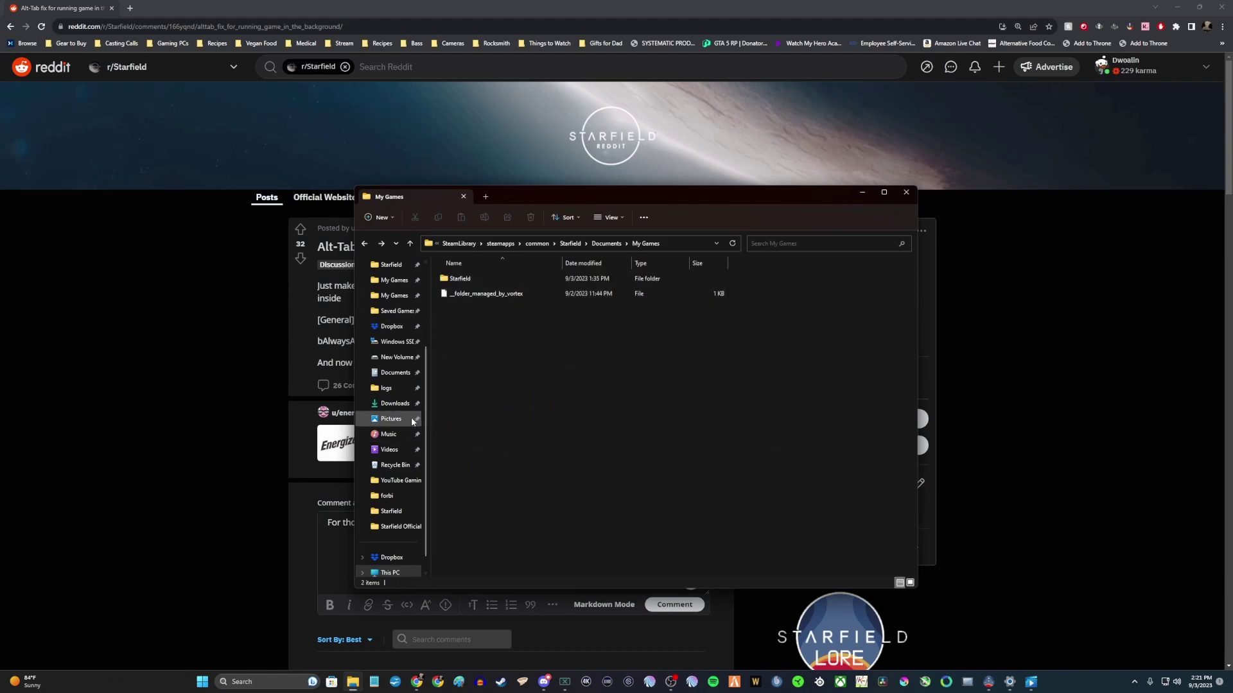
left_click(403, 379)
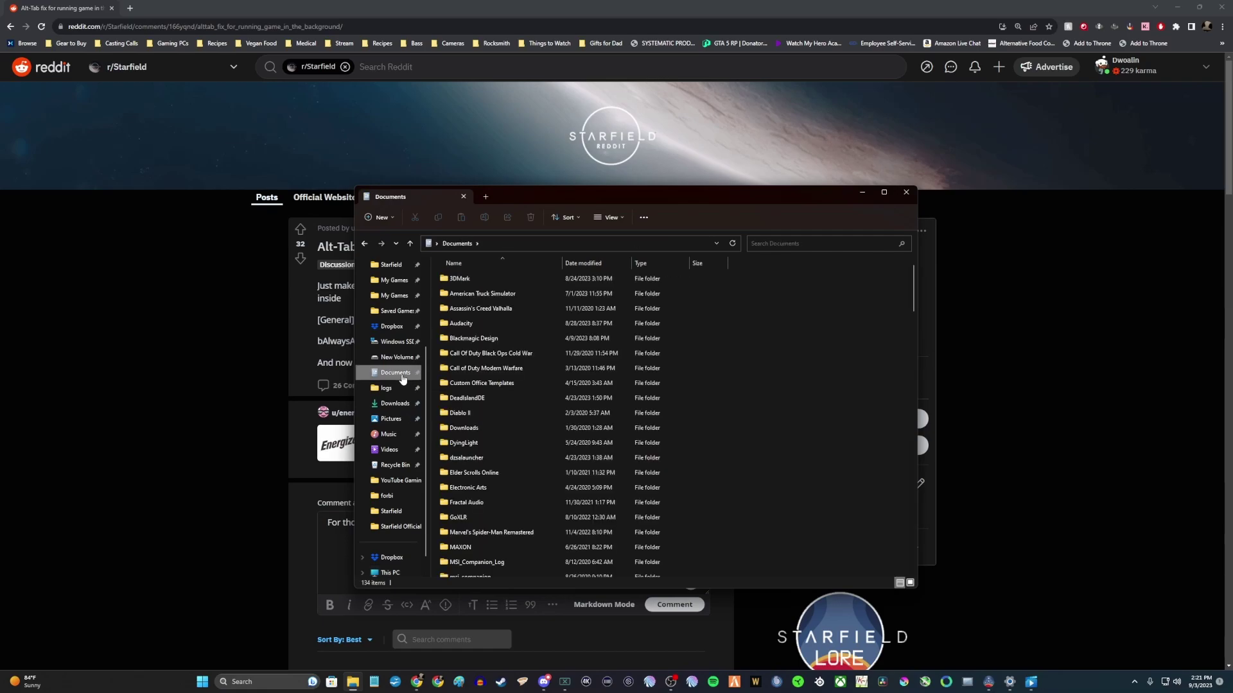
scroll(510, 372, "down", 4)
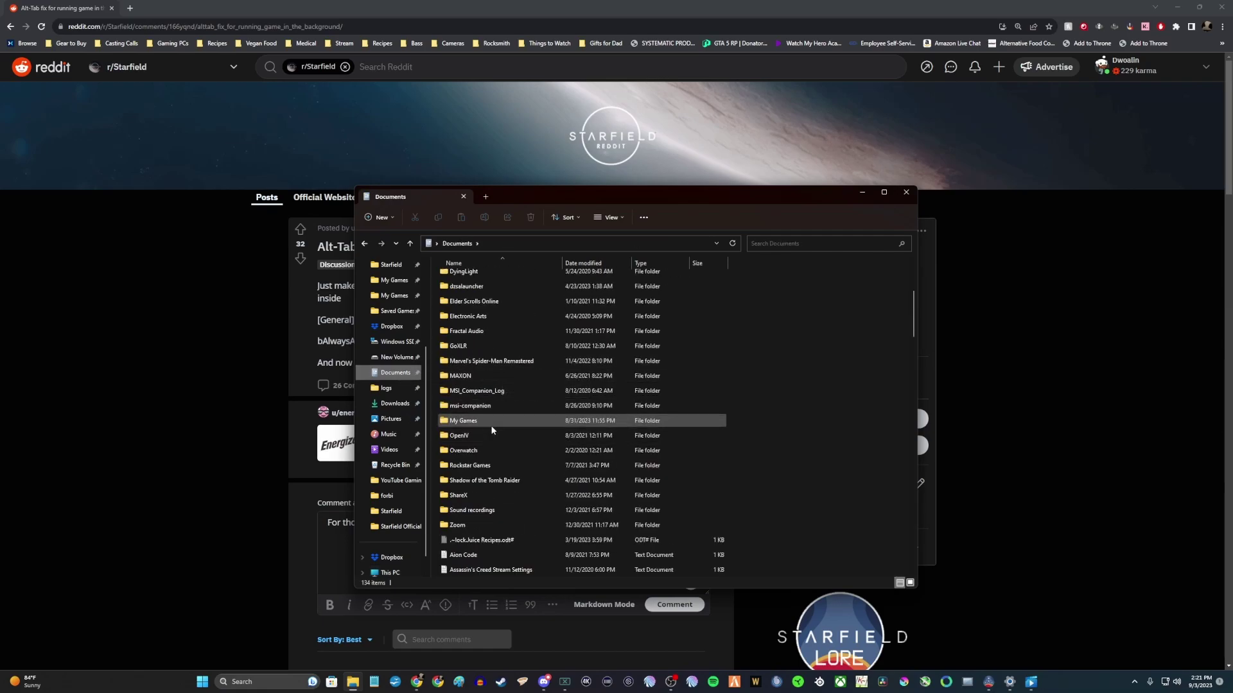
double_click(491, 426)
double_click(493, 399)
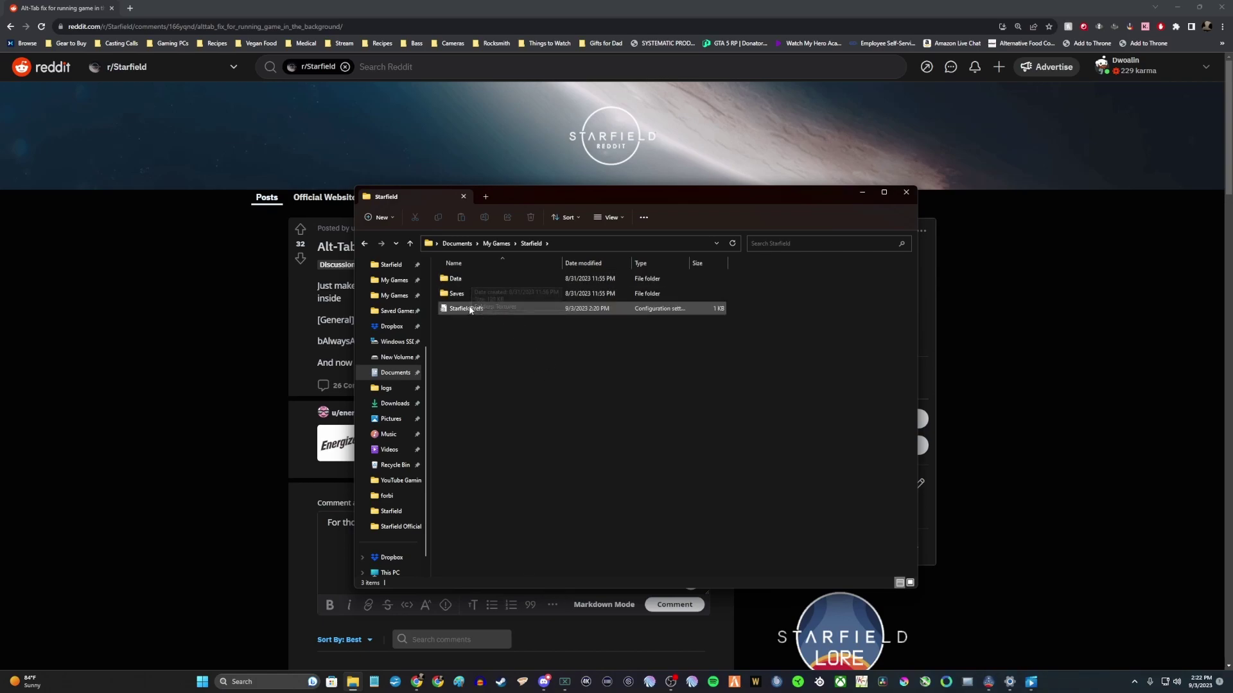
Create a blank text document in the Starfield folder and name it StarfieldCustom.ini
right_click(488, 352)
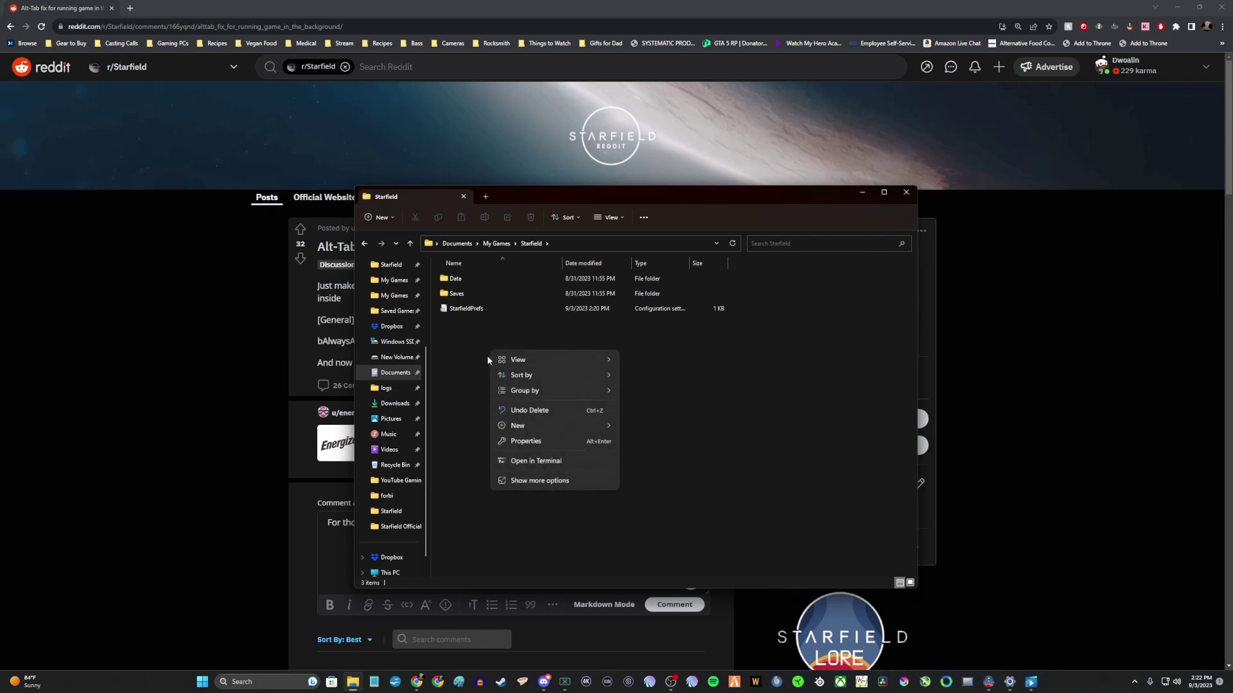
left_click(547, 480)
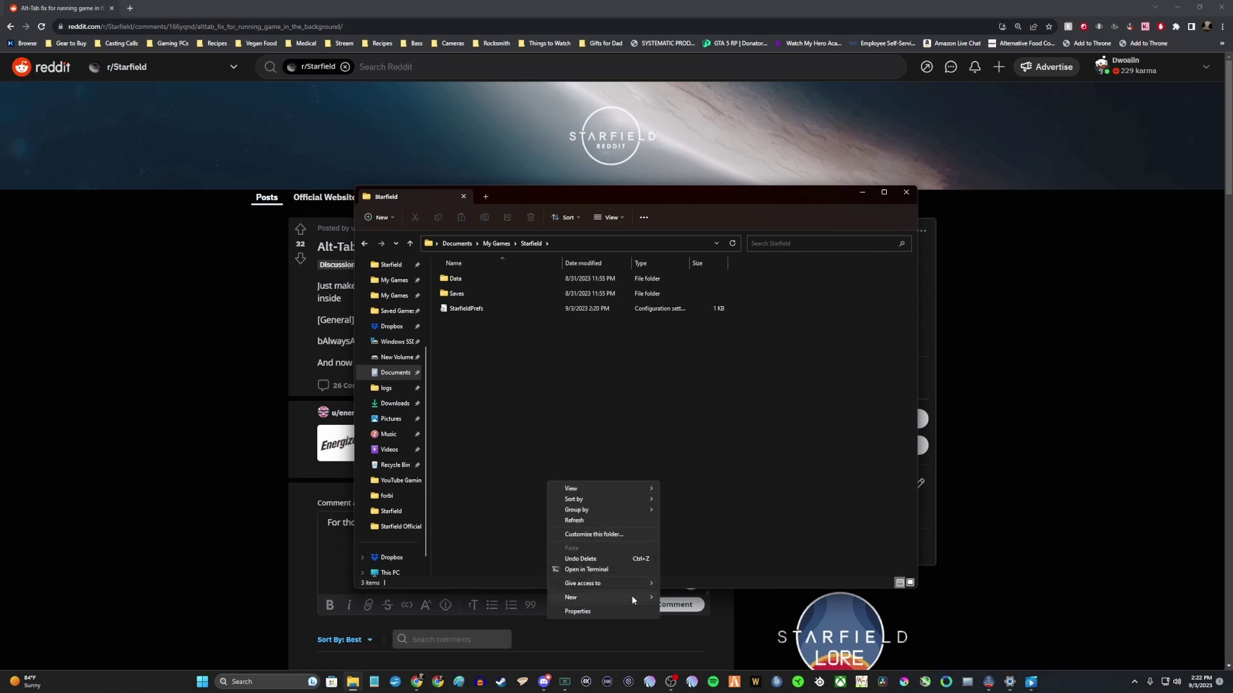
mouse_move(630, 595)
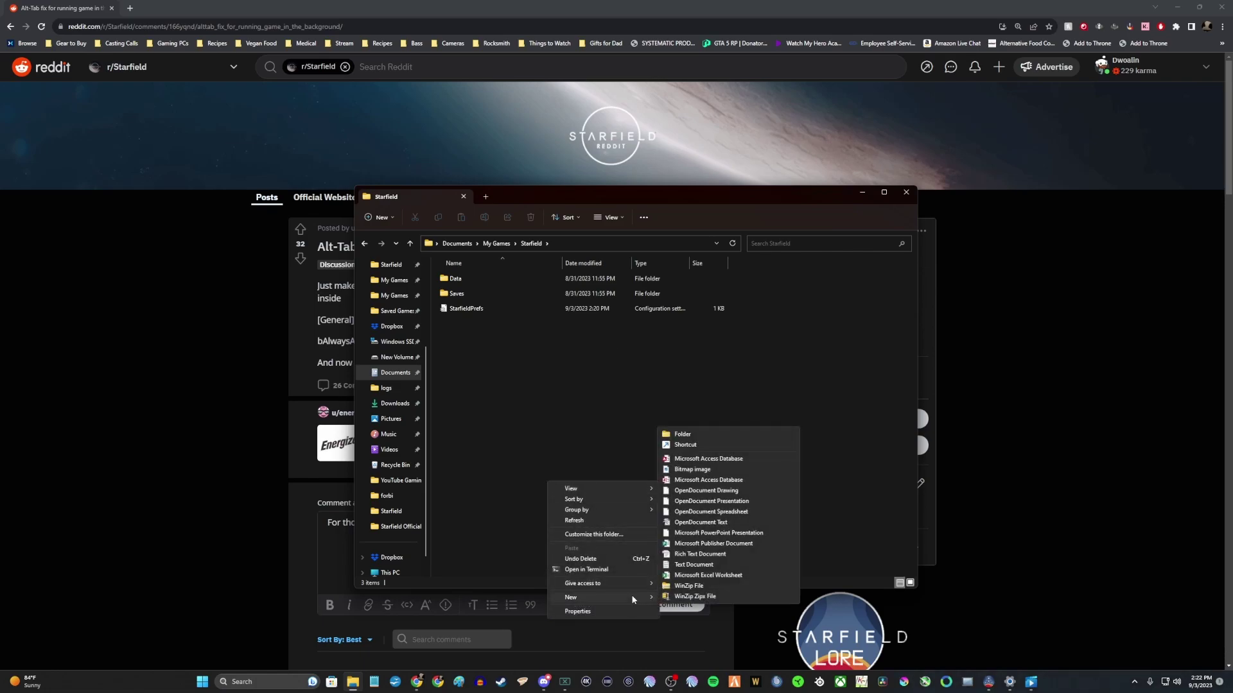
left_click(693, 565)
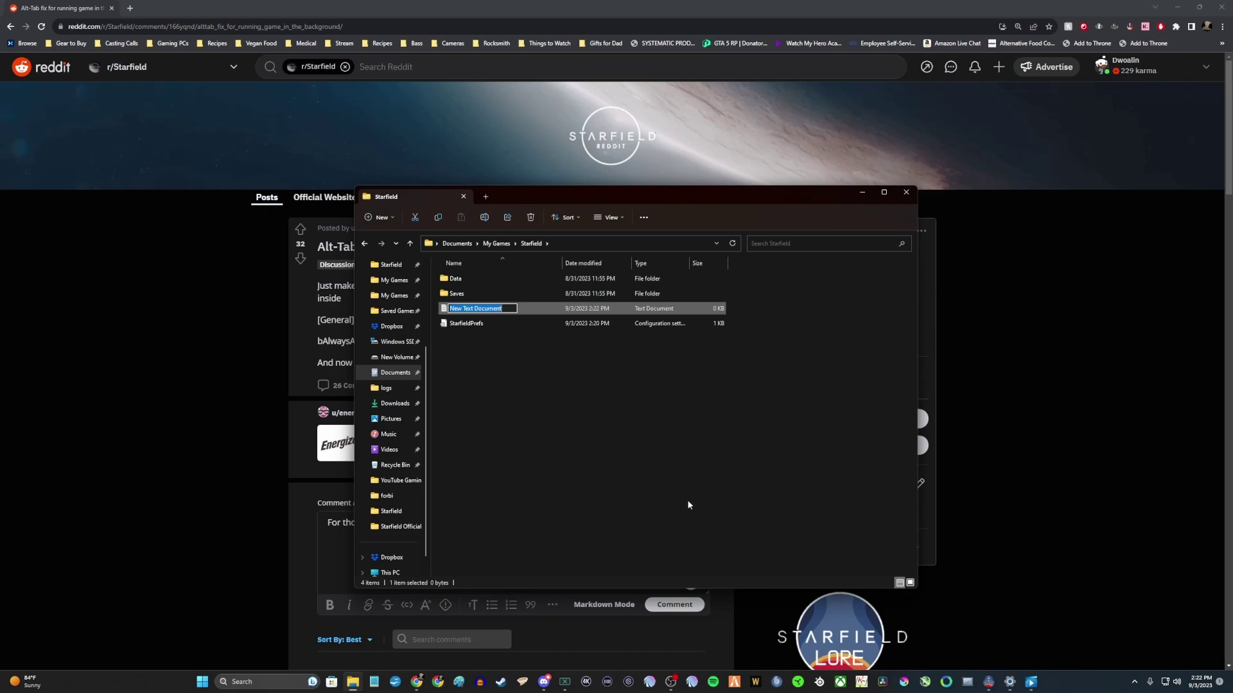
type("StarfieldCustom.ini")
key("Return")
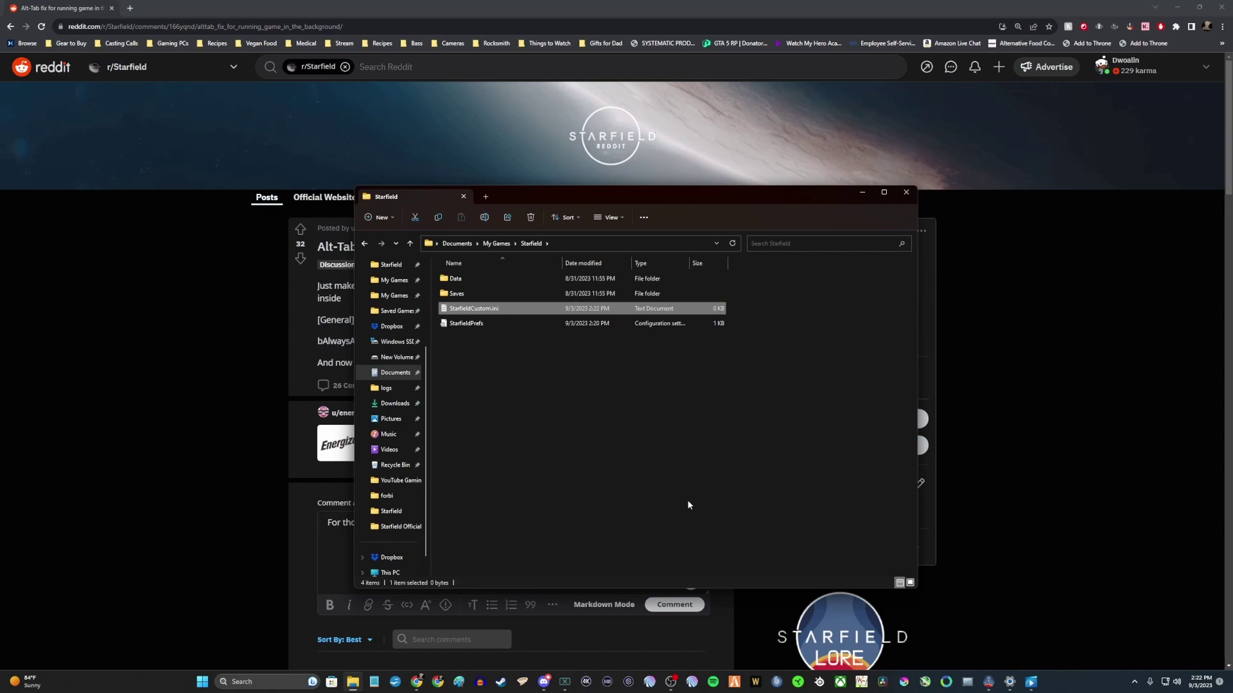
Paste [General] and bAlwaysActive=1 into StarfieldCustom.ini, save it, and close Notepad
double_click(528, 308)
type("[General]  bAlwaysActive=1")
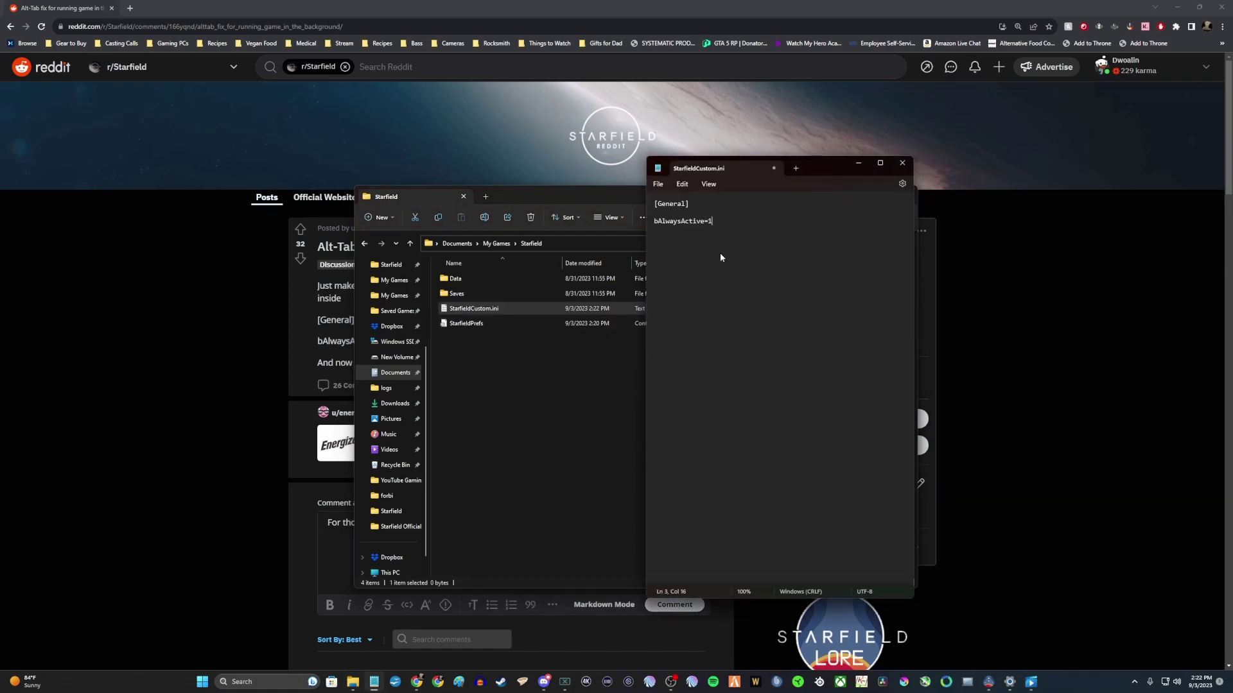
left_click(656, 204)
left_click(659, 184)
left_click(681, 244)
left_click(902, 162)
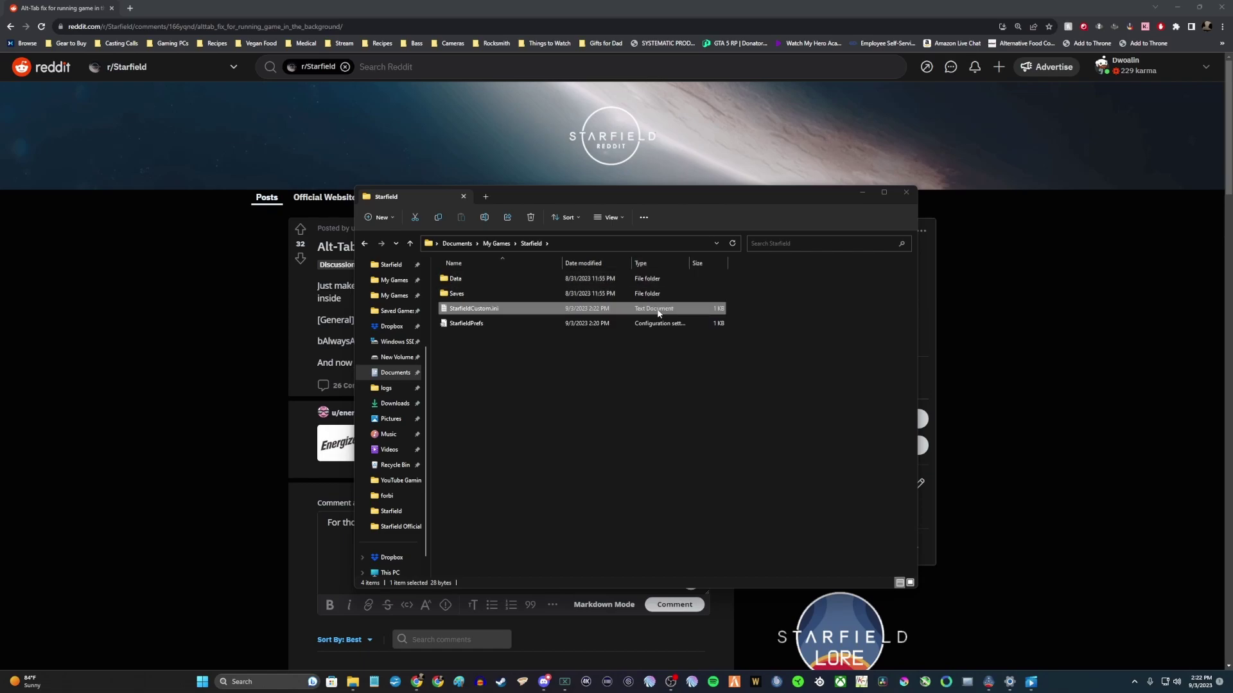
Turn on file name extensions and select the revealed StarfieldCustom.ini.txt file
left_click(609, 217)
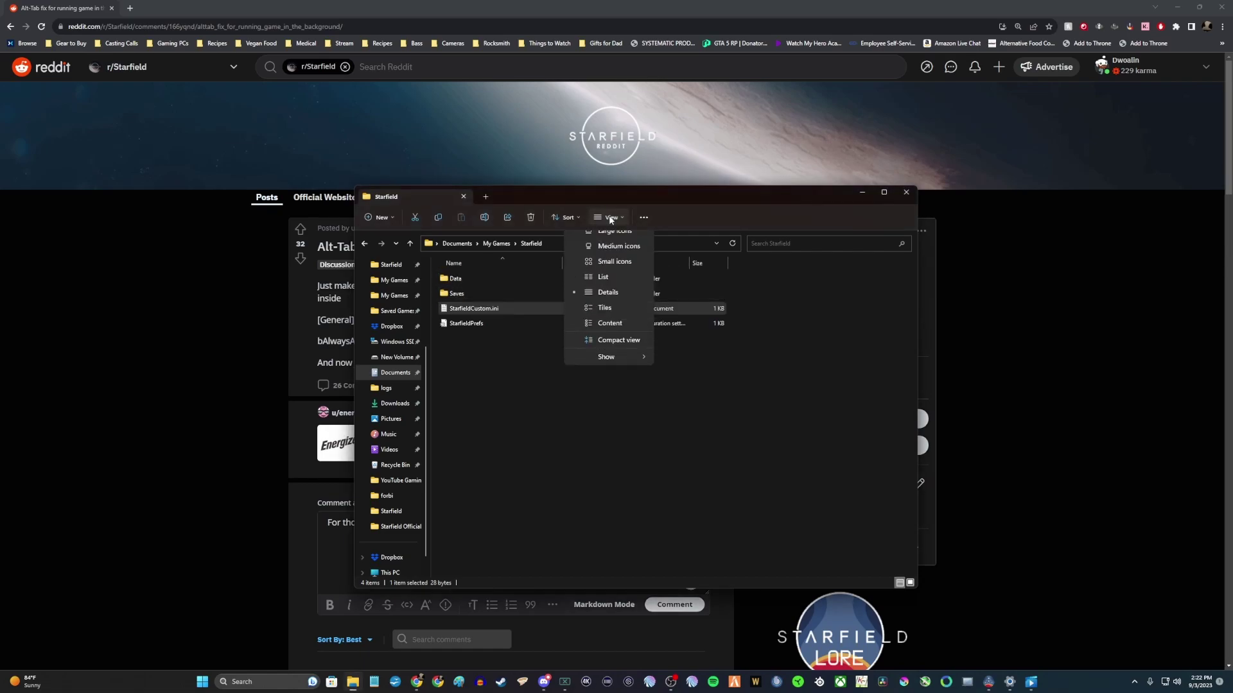
mouse_move(626, 381)
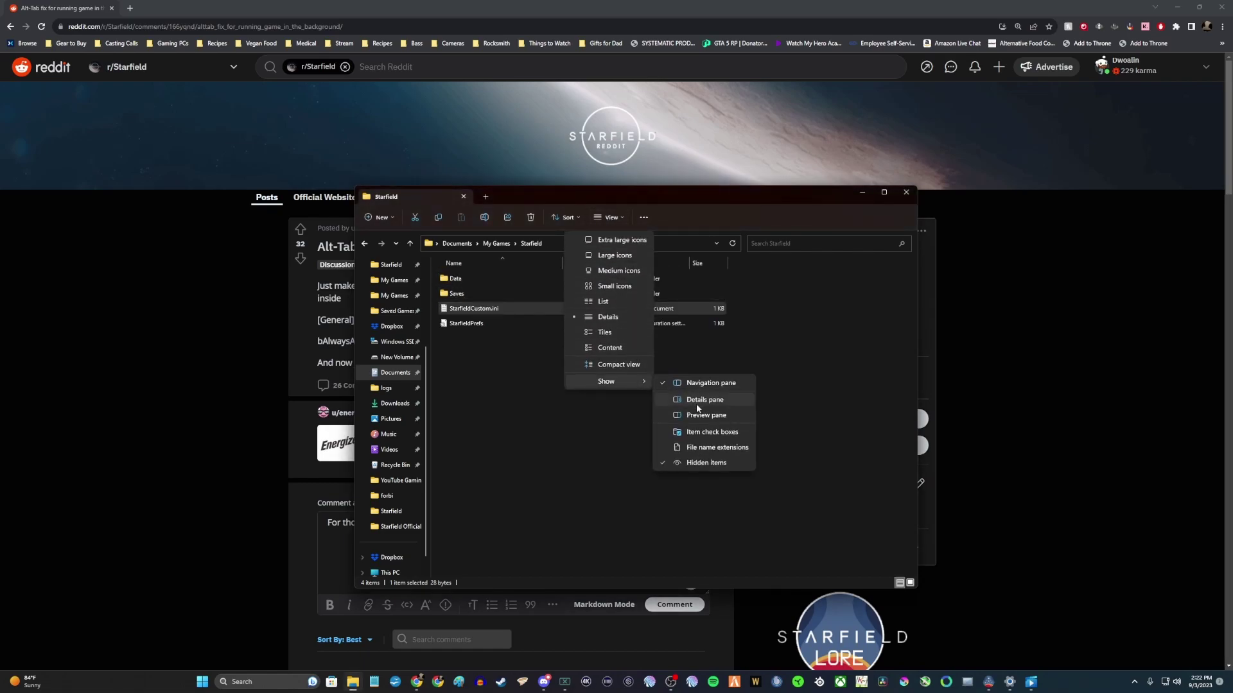
left_click(721, 448)
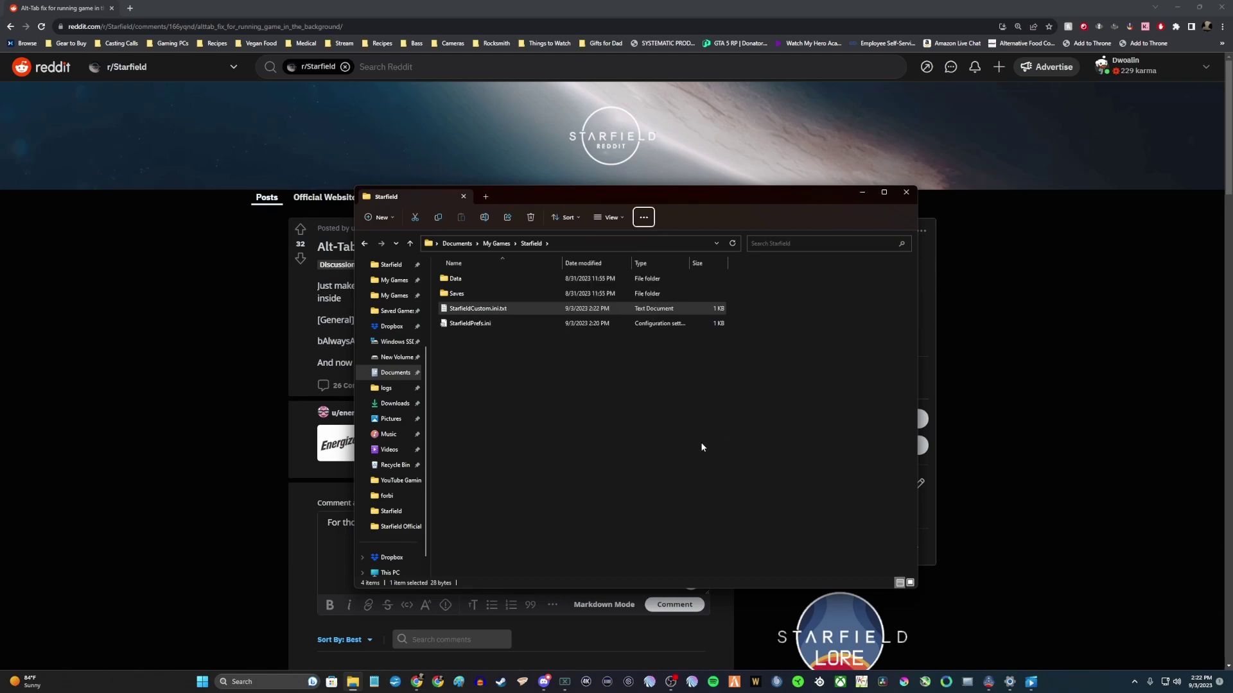
left_click(507, 313)
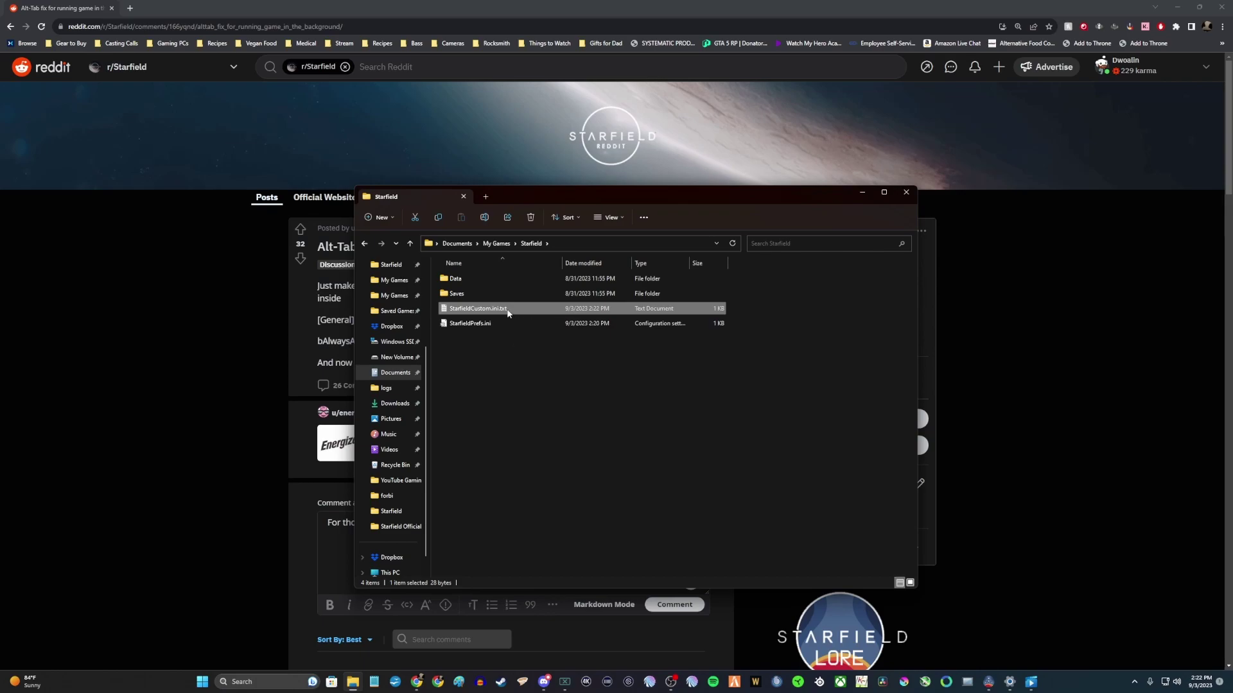
Strip the .txt extension so the file is named StarfieldCustom.ini, accepting the extension-change warning
left_click(507, 311)
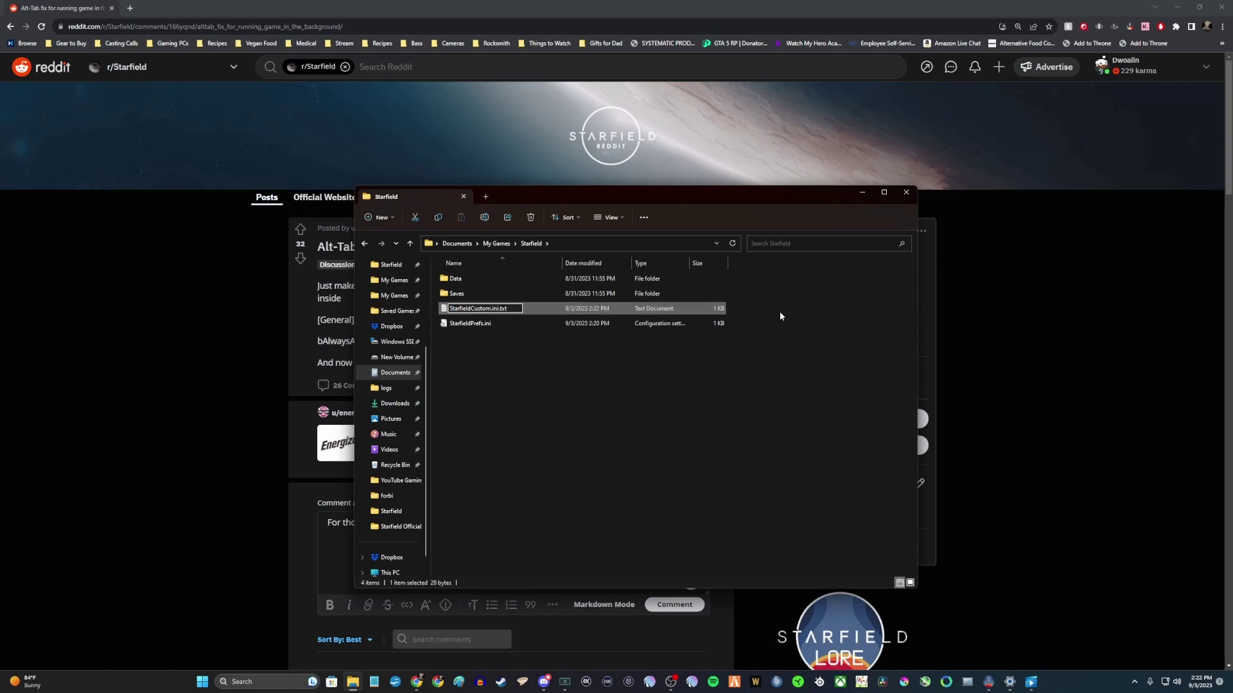
key("BackSpace")
key("BackSpace")
key("Return")
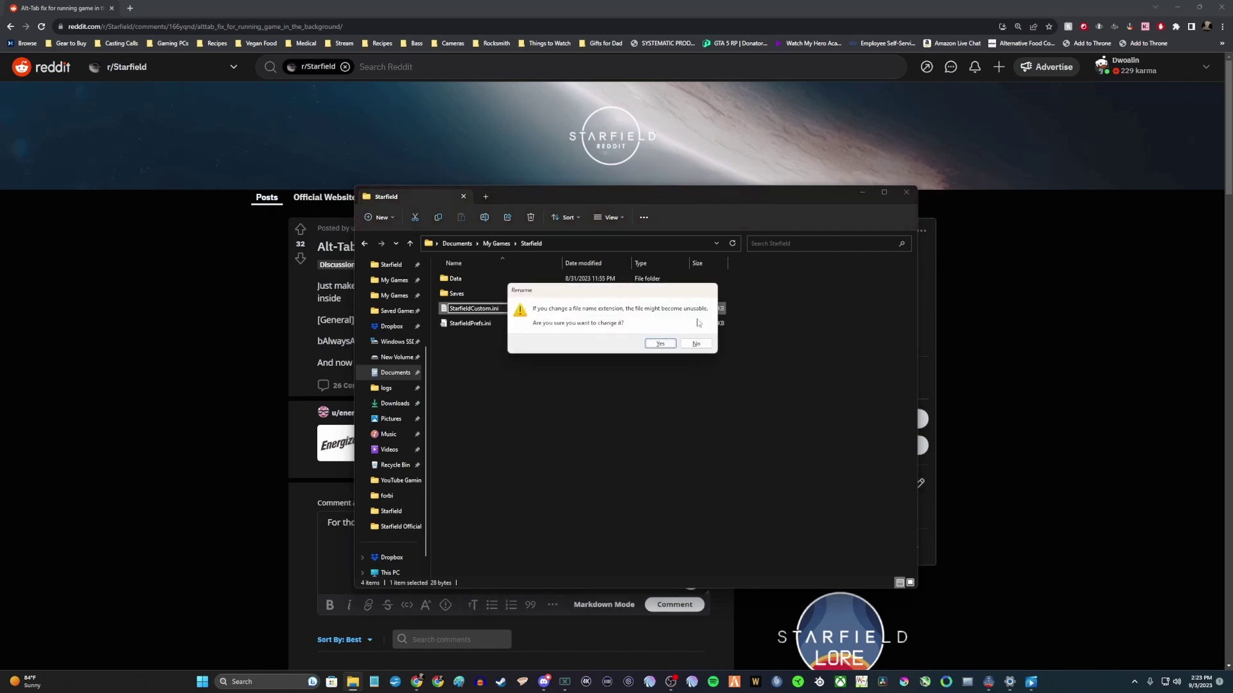
left_click(657, 344)
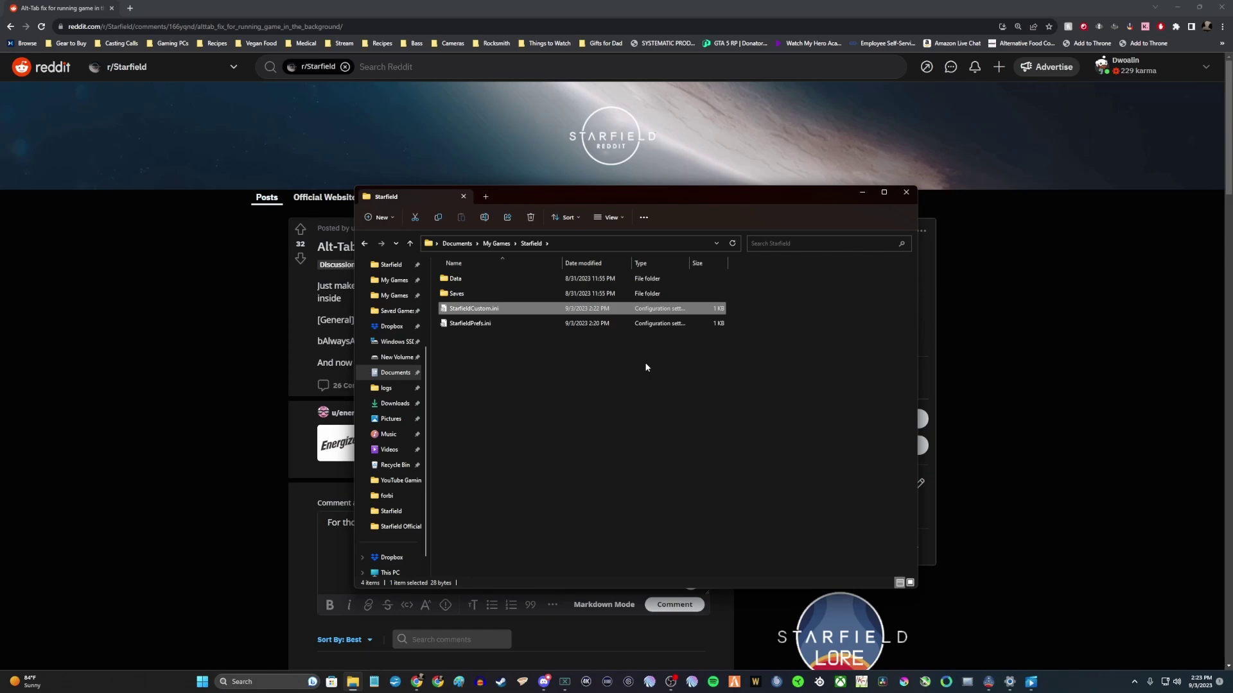
Close File Explorer and switch back to the Starfield game
left_click(906, 192)
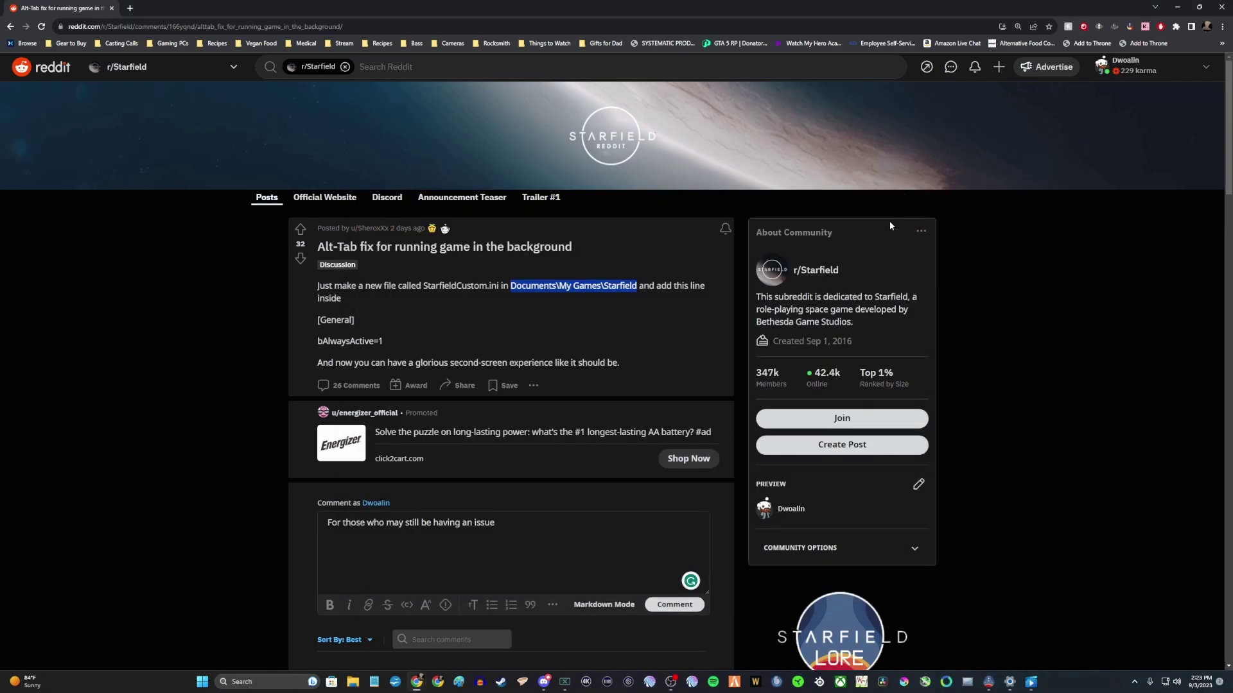
key("alt+Tab")
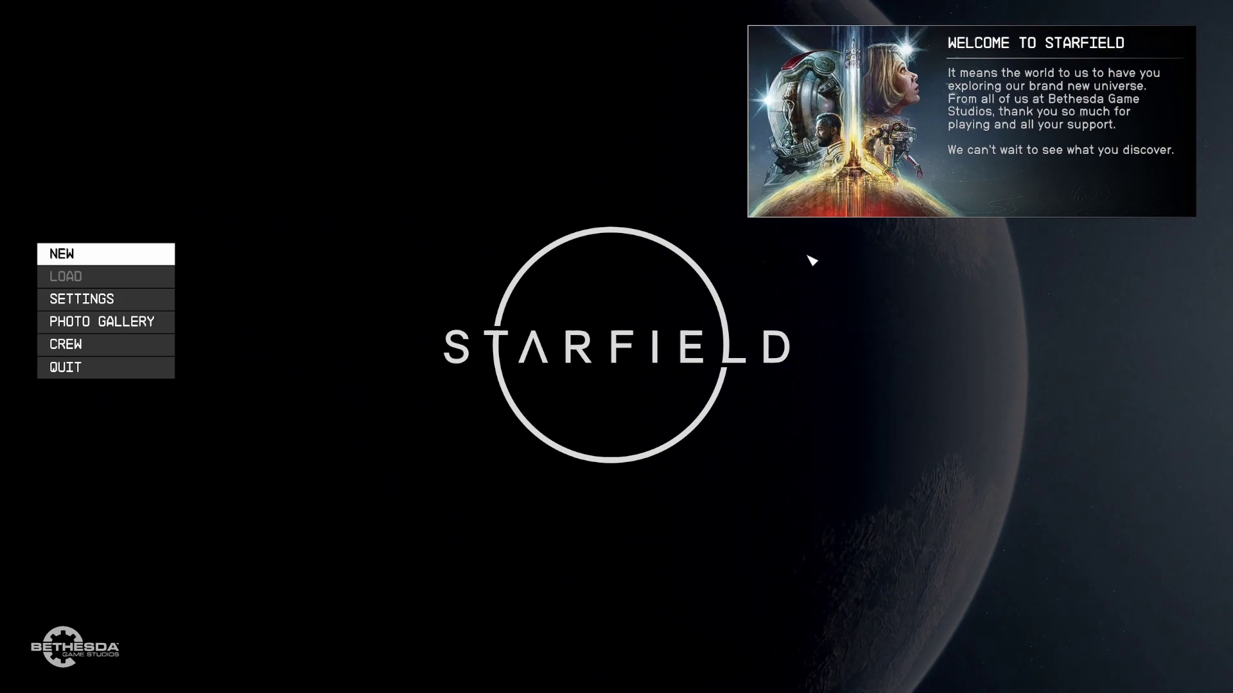